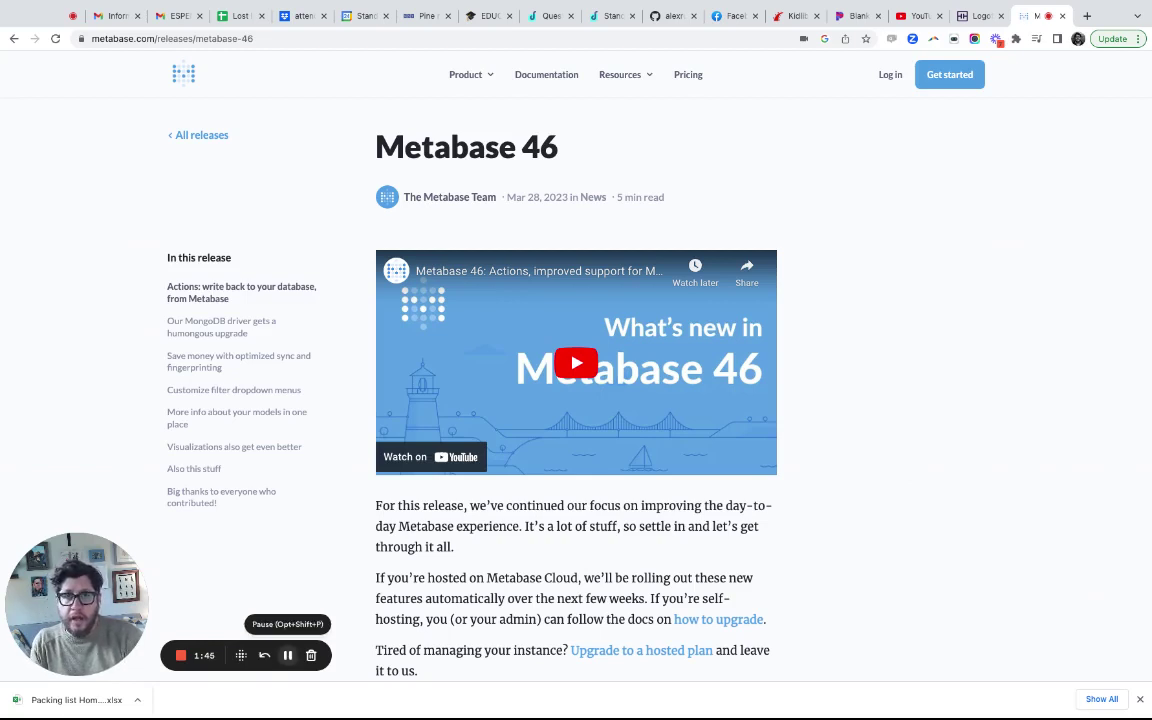
- Go from the Standed Attendance question to the School dashboard, then open District Demographics in a new tab
click(545, 15)
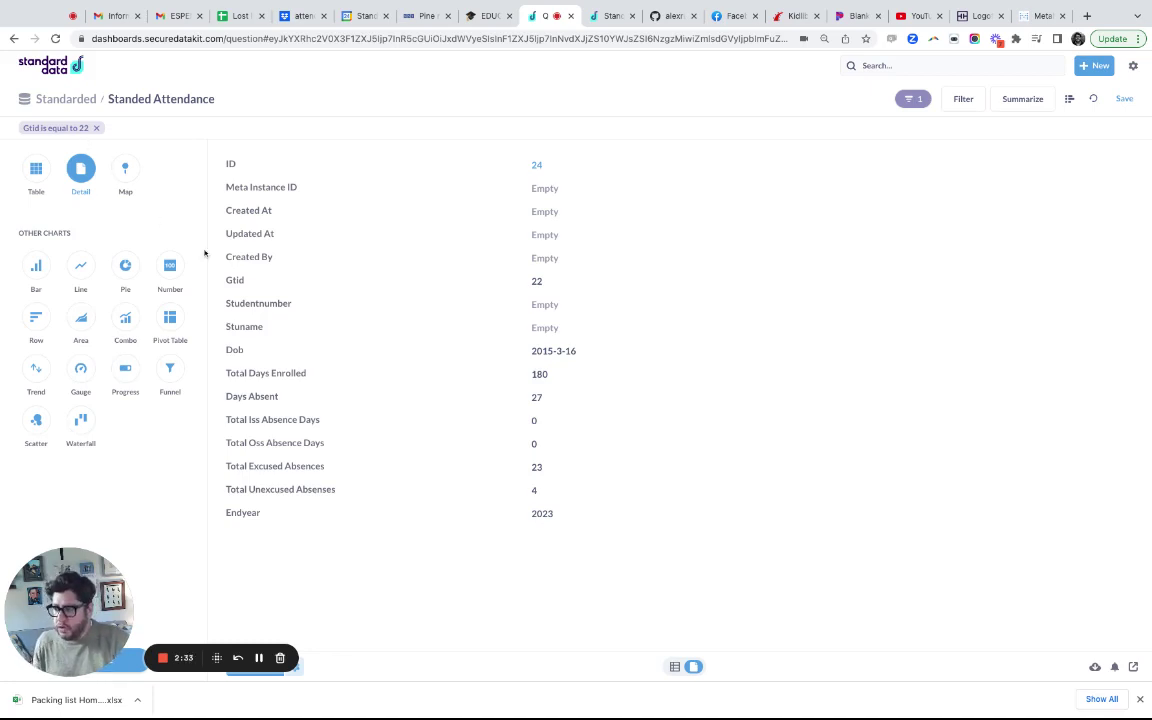
mouse_move(80, 180)
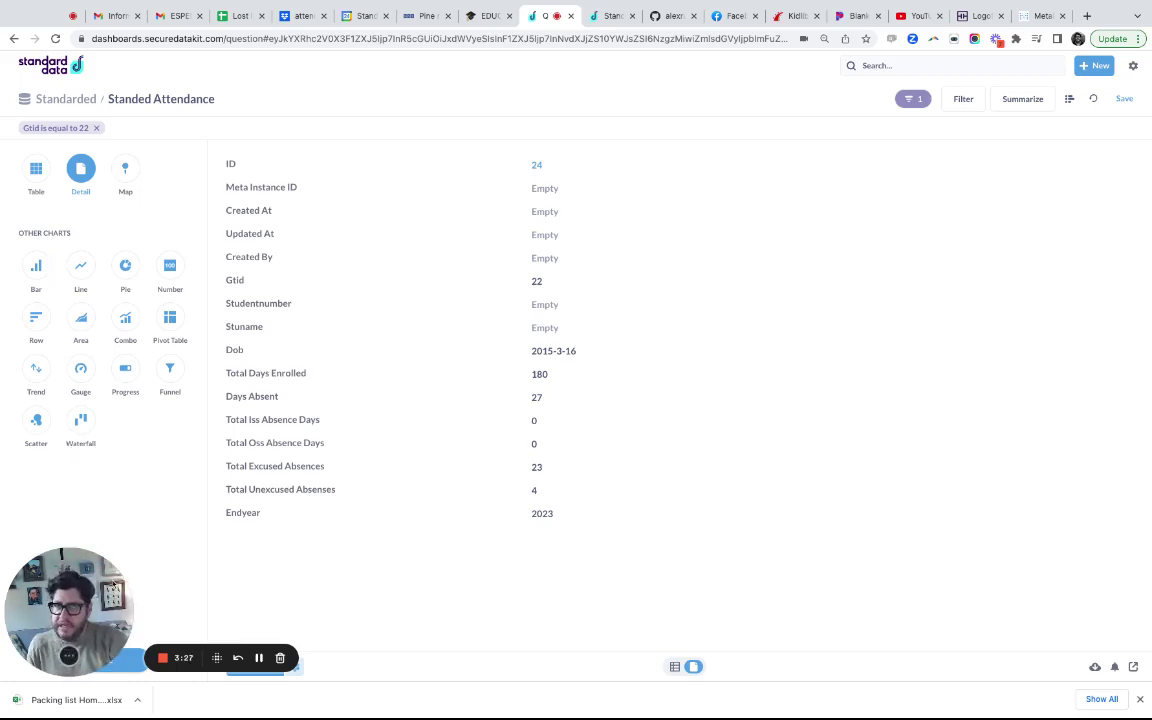
click(259, 658)
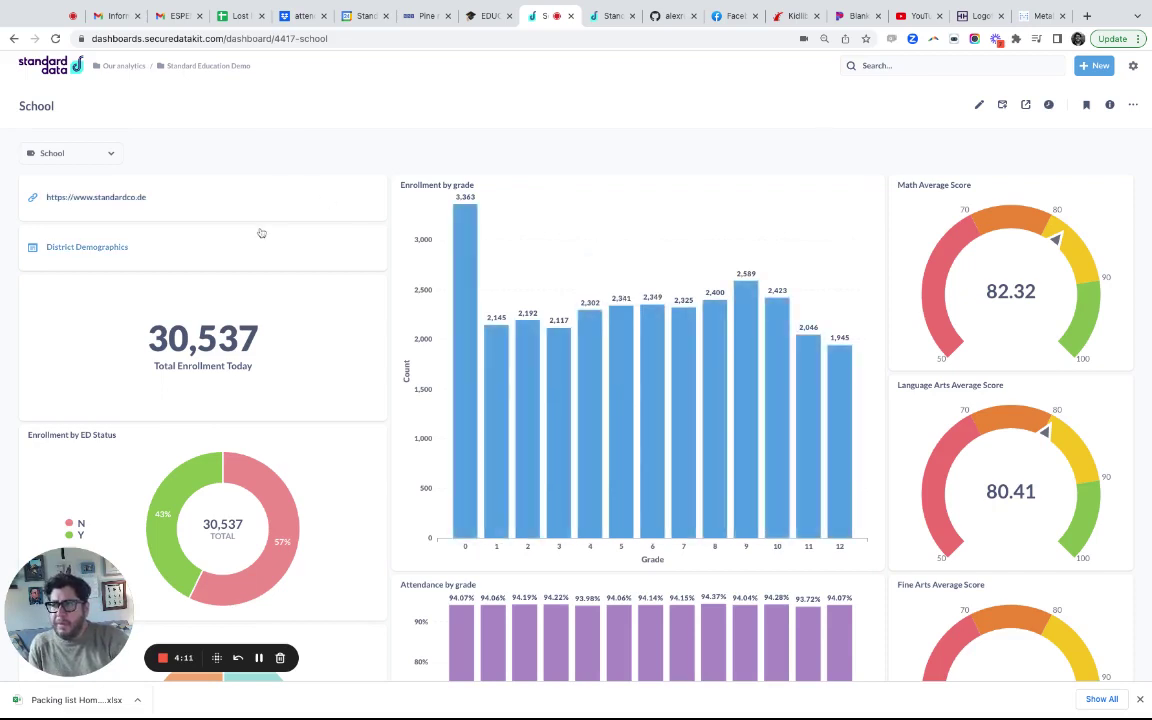
click(90, 249)
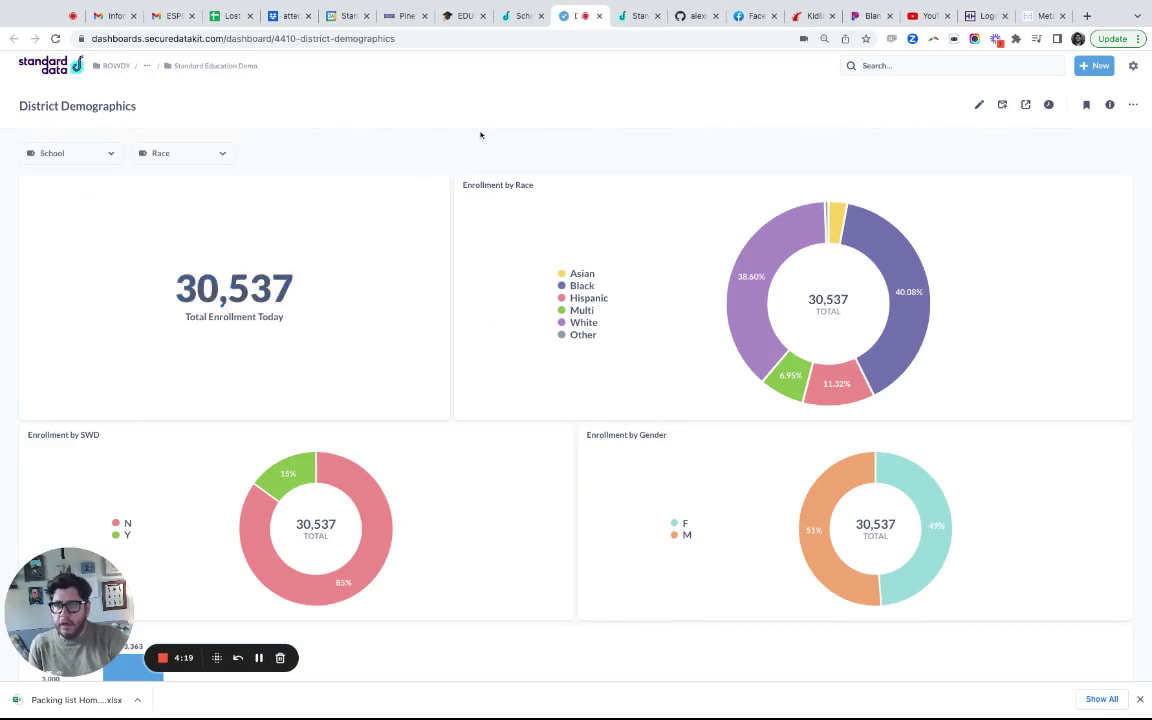
- Return to the School dashboard tab
click(520, 16)
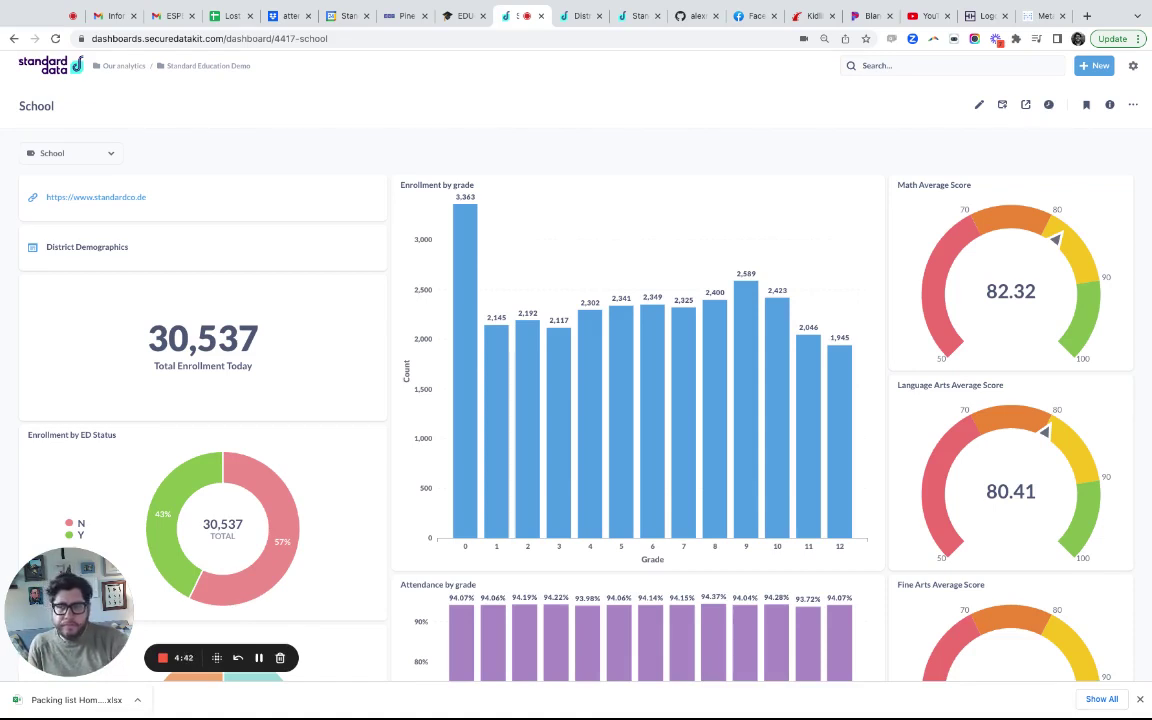
click(259, 658)
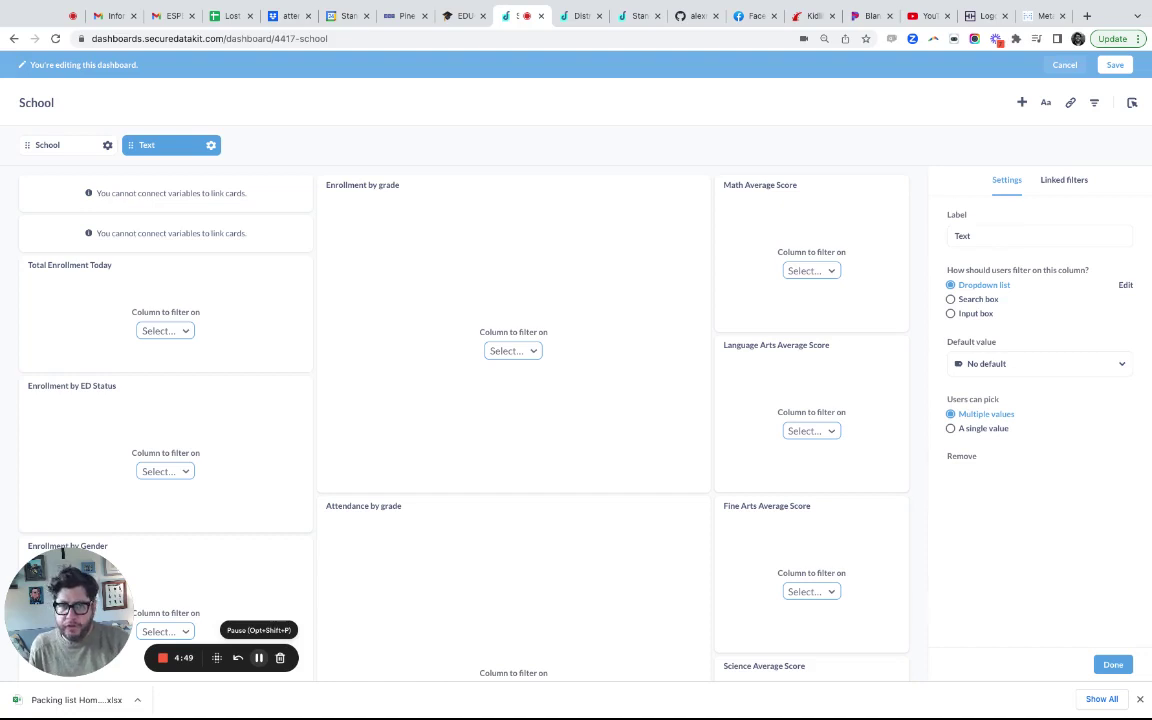
click(1065, 64)
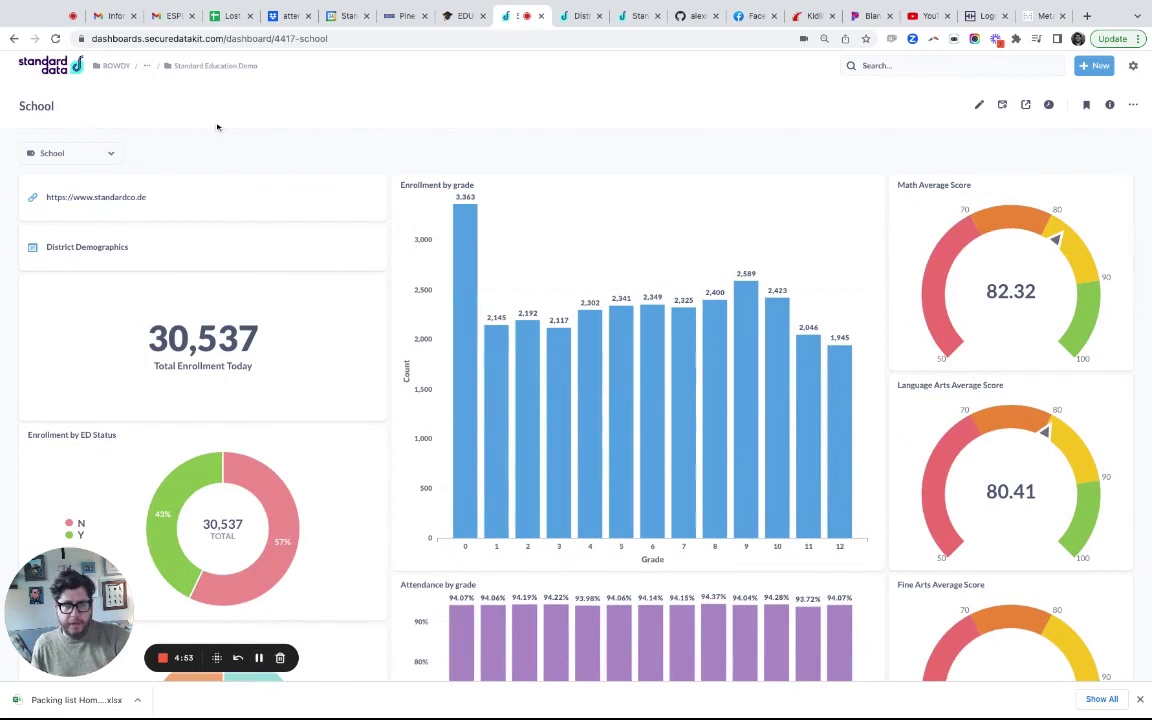
click(93, 155)
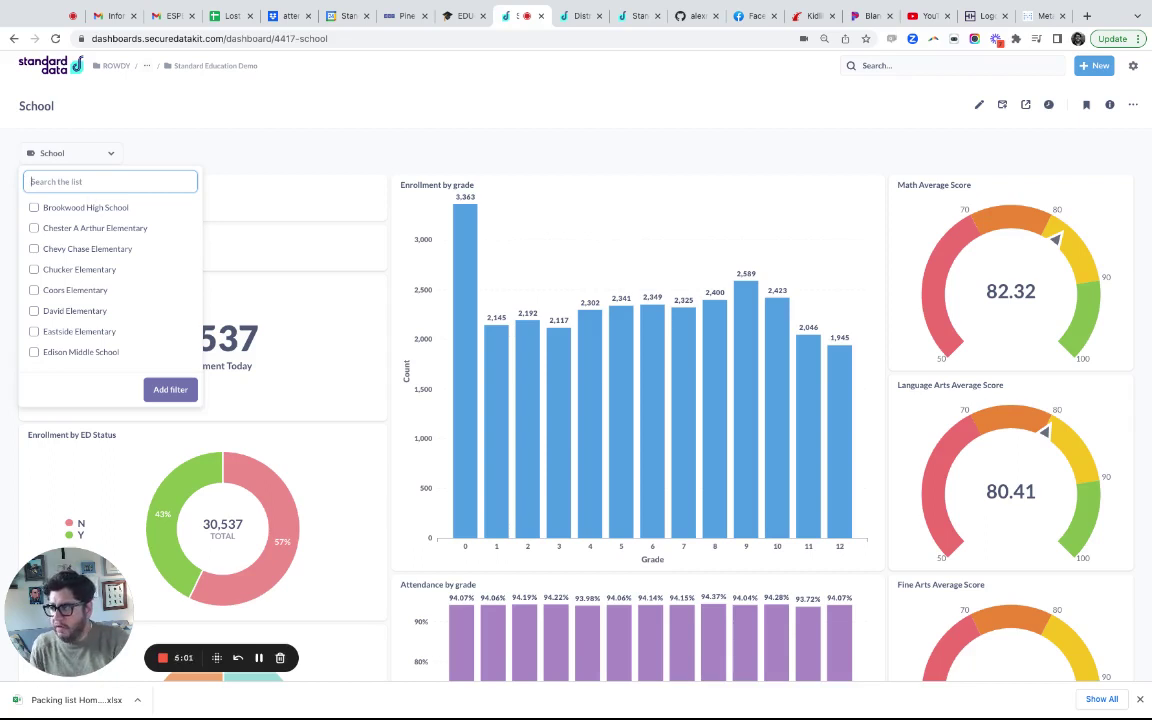
- Filter to Brookwood High School (1,797 enrollment), browse the school list, then enter dashboard editing
click(80, 206)
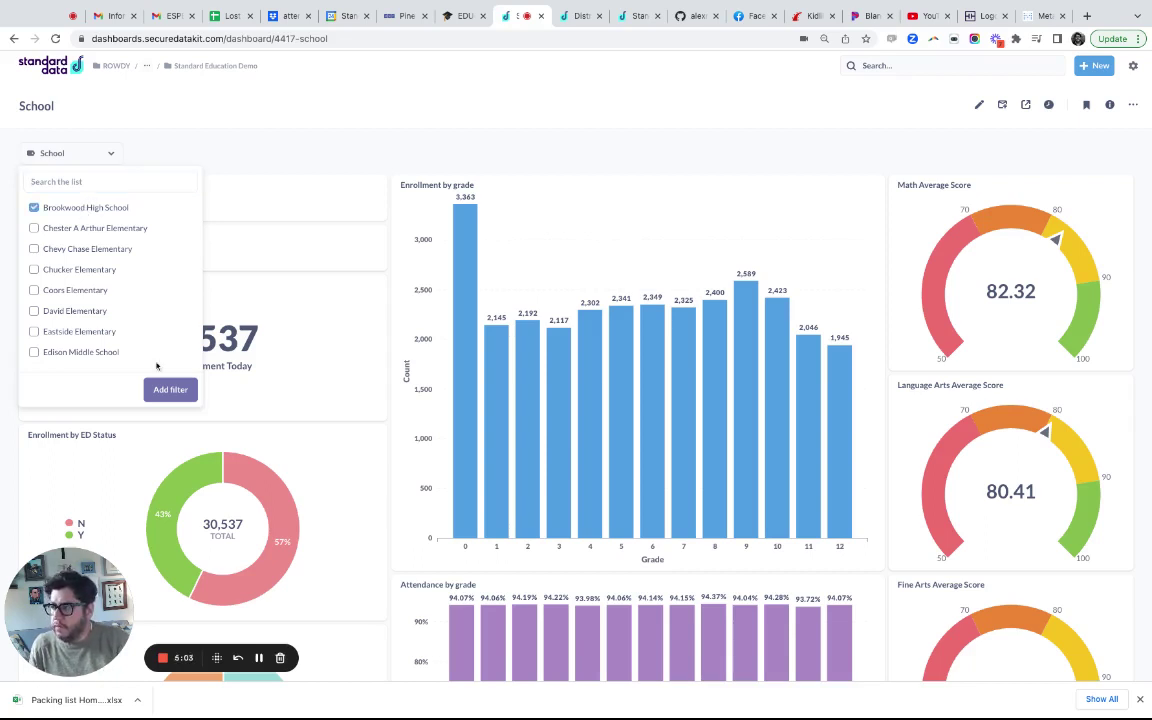
click(166, 390)
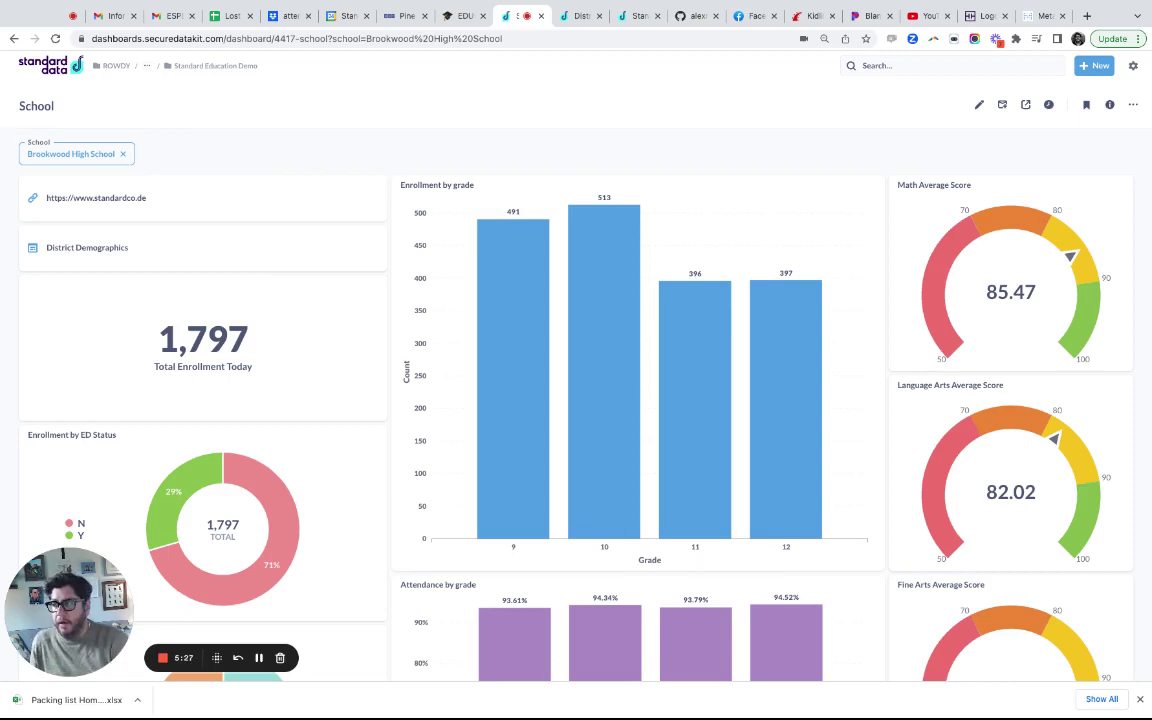
click(77, 150)
scroll(105, 230, down, 1)
scroll(105, 250, down, 4)
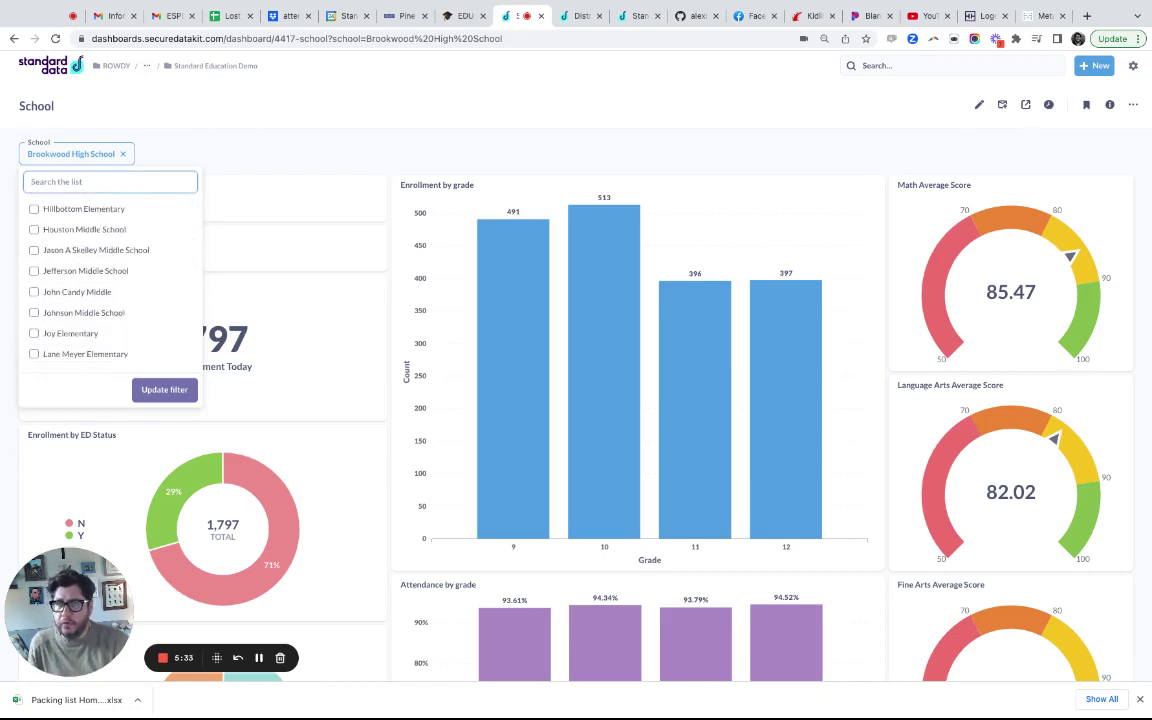
scroll(105, 250, up, 5)
click(418, 118)
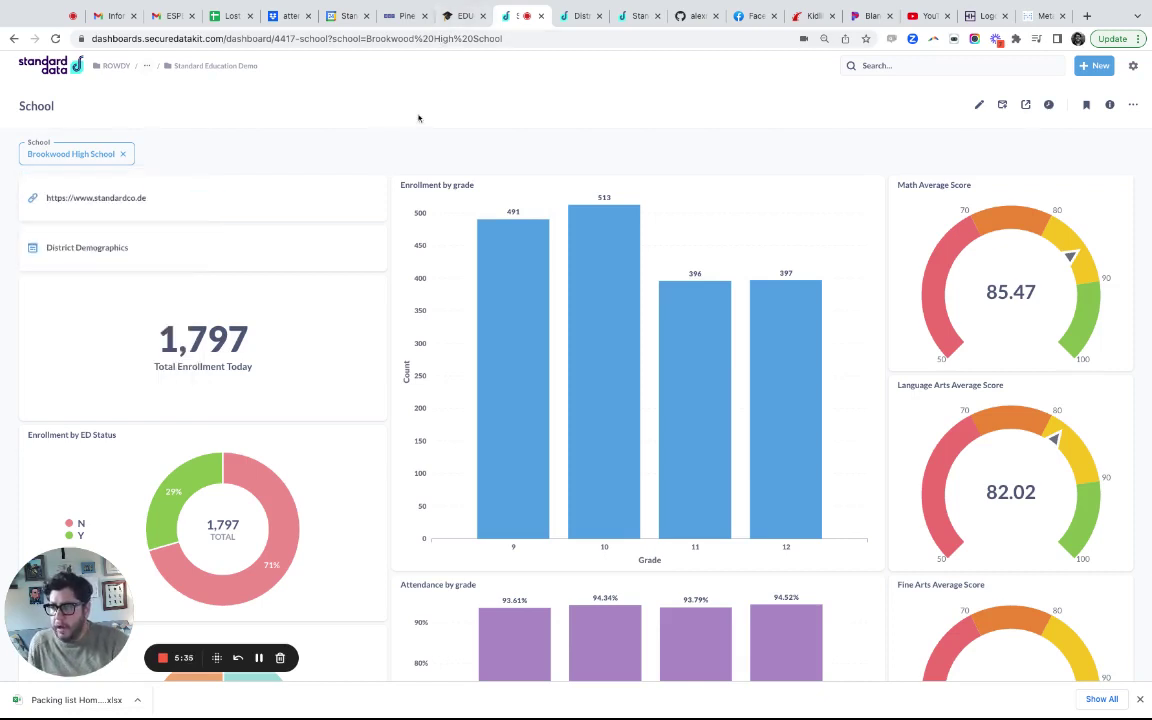
click(980, 104)
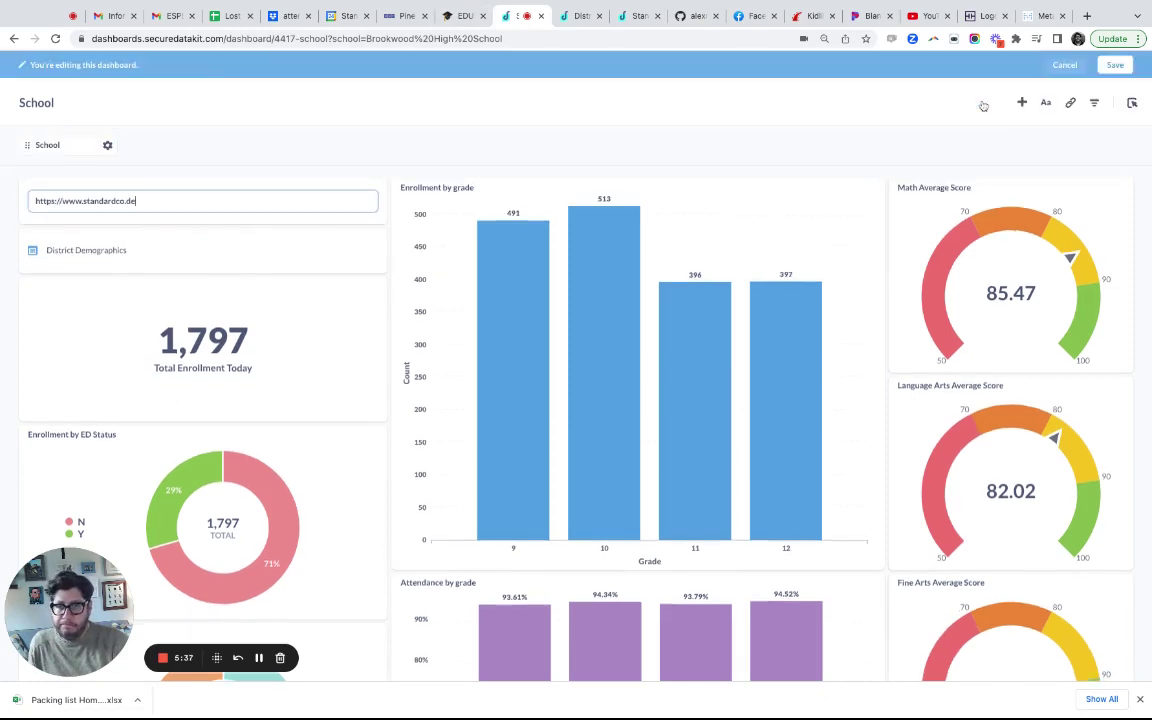
- Open the School filter's settings and set its selectable values to come from a custom list
click(1094, 104)
click(215, 125)
click(106, 144)
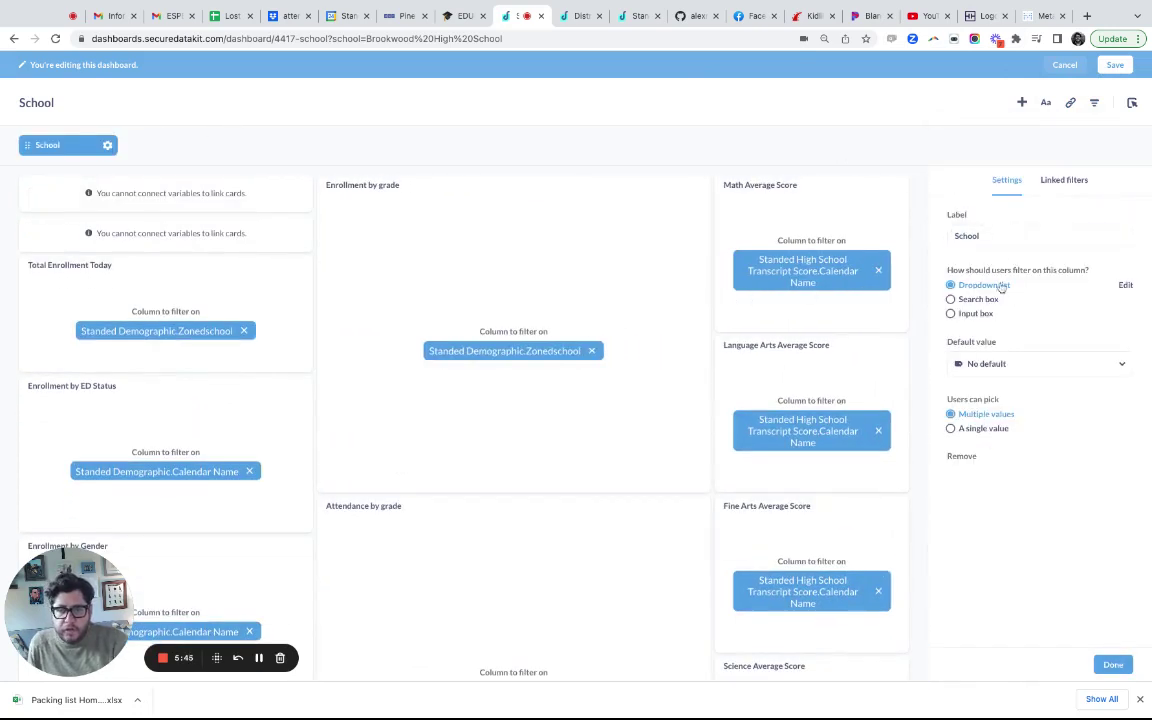
click(1126, 287)
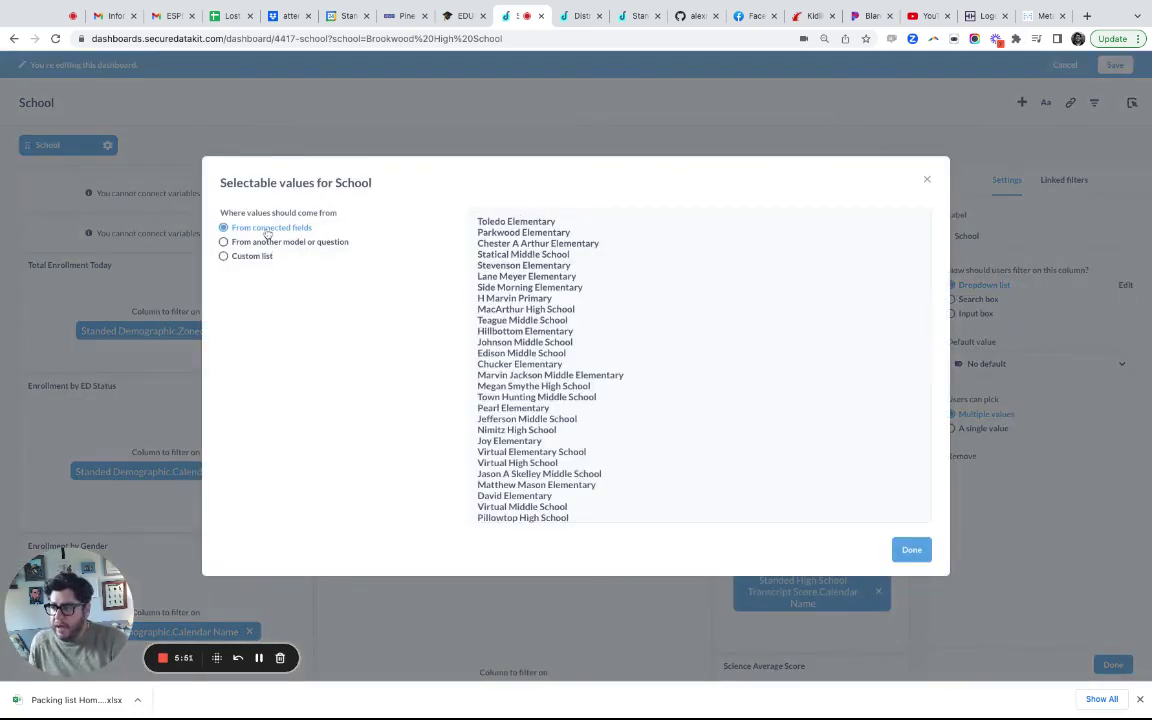
click(240, 257)
- Delete every school name from the custom list except Brookwood High School and Macarthur High School
click(567, 244)
scroll(560, 507, down, 3)
click(559, 507)
key(shift+Up)
key(shift+Up)
key(shift+Home)
key(BackSpace)
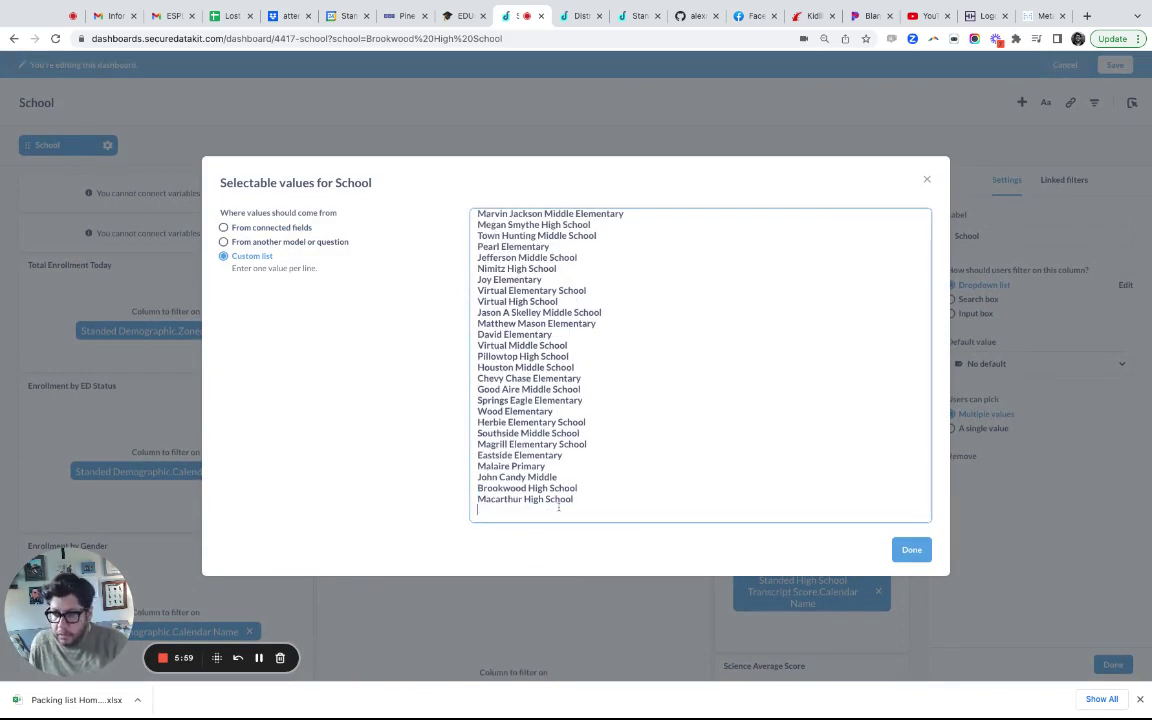
click(601, 487)
key(shift+Up)
key(shift+Up)
key(shift+Up)
key(shift+Up)
key(shift+Home)
key(shift+Down)
drag(520, 446, 448, 186)
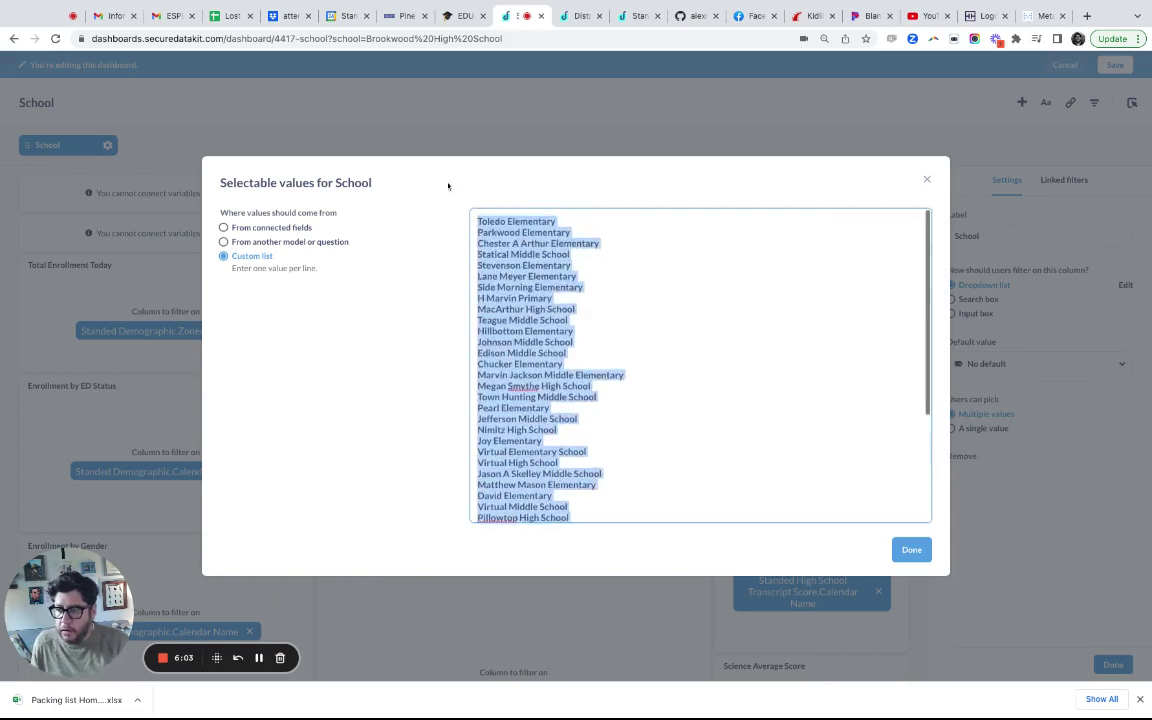
key(BackSpace)
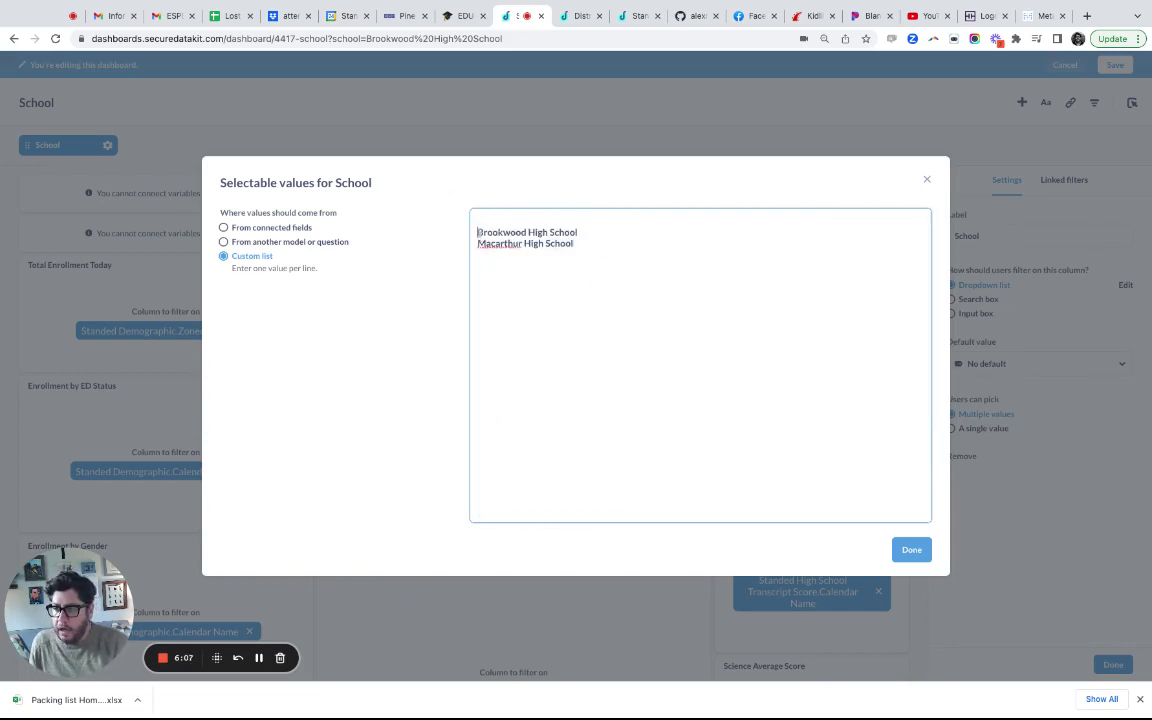
key(Delete)
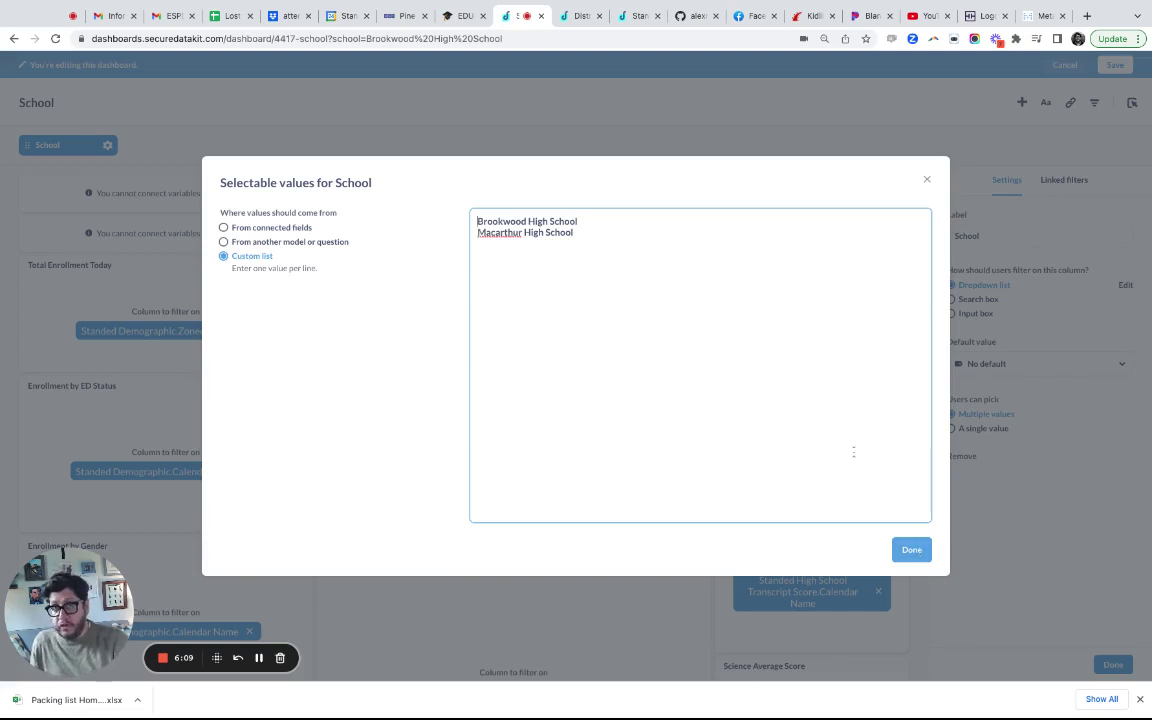
- Correct 'Macarthur' to 'MacArthur', confirm the custom list, and save the dashboard
key(Down)
key(Right)
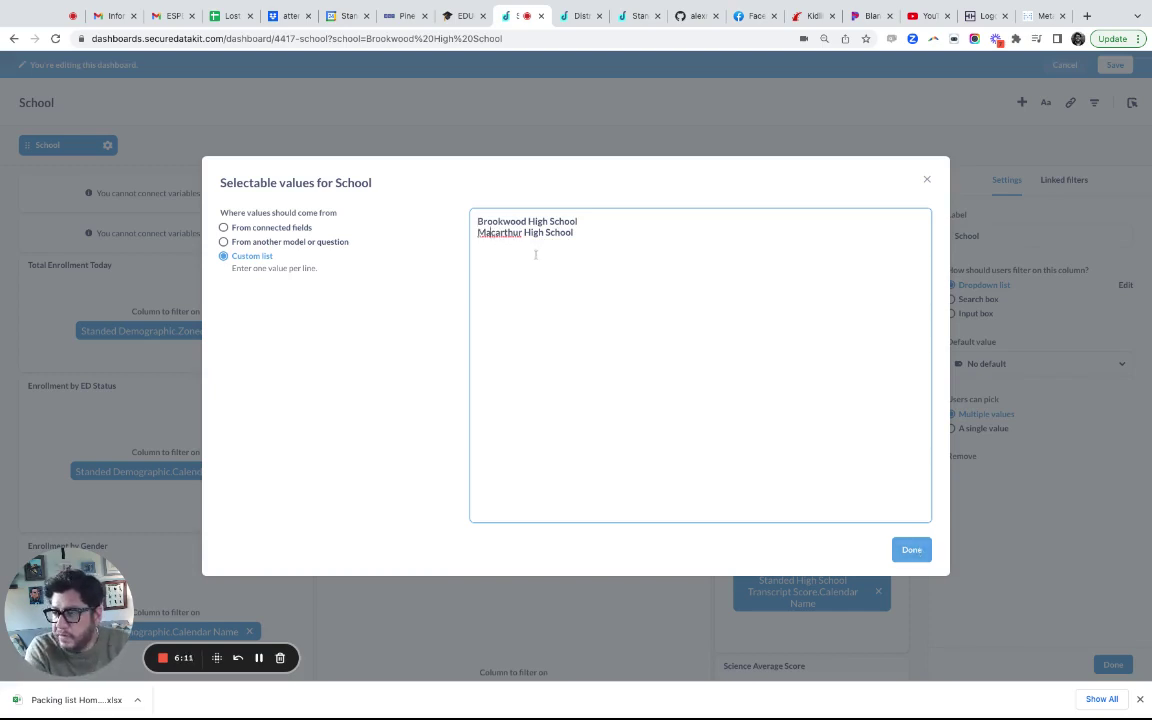
key(Right)
key(Right)
key(Delete)
text(A)
key(Left)
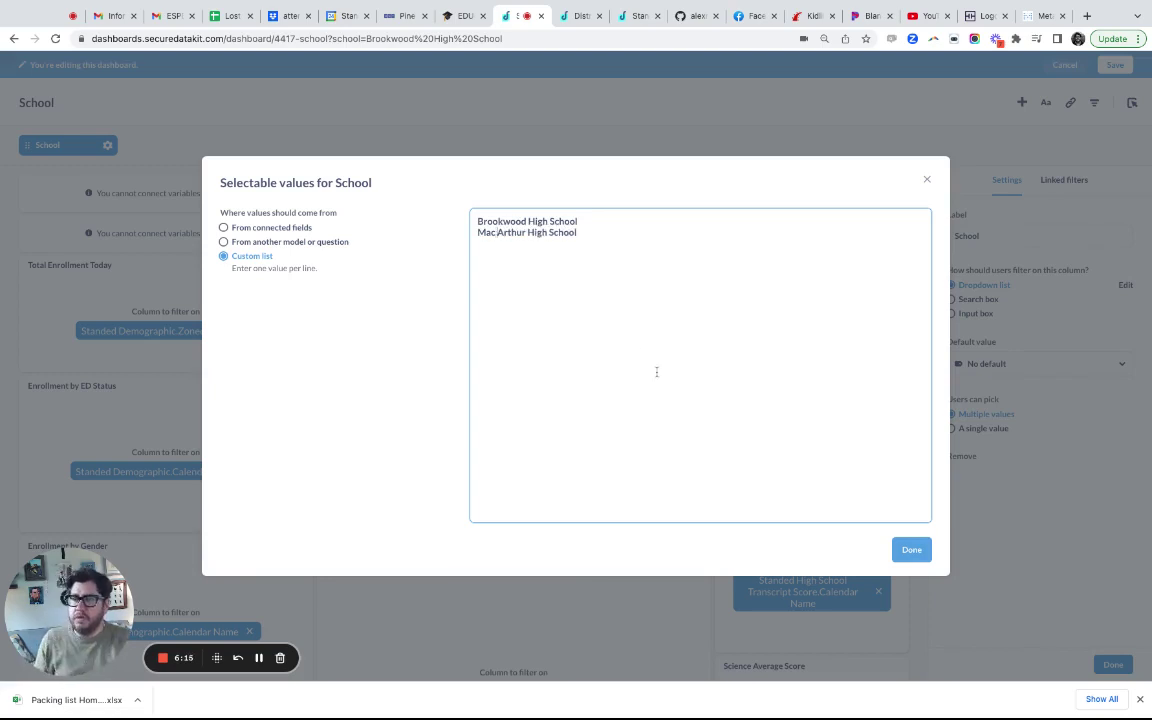
click(924, 551)
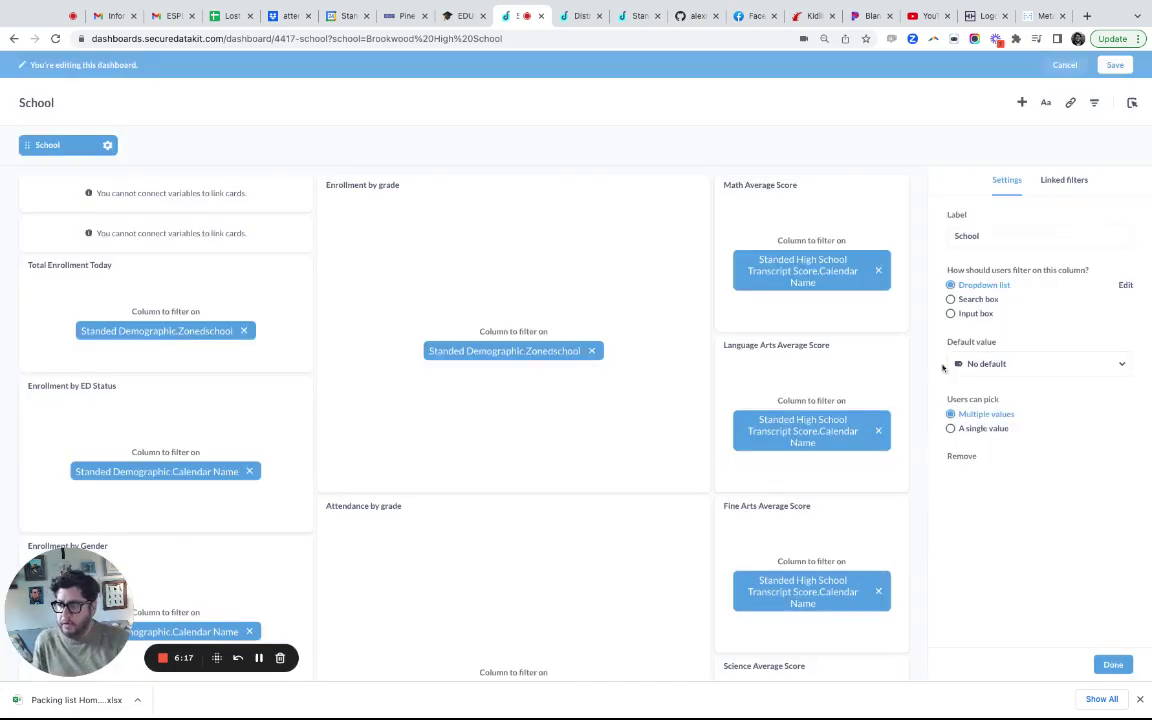
click(1115, 64)
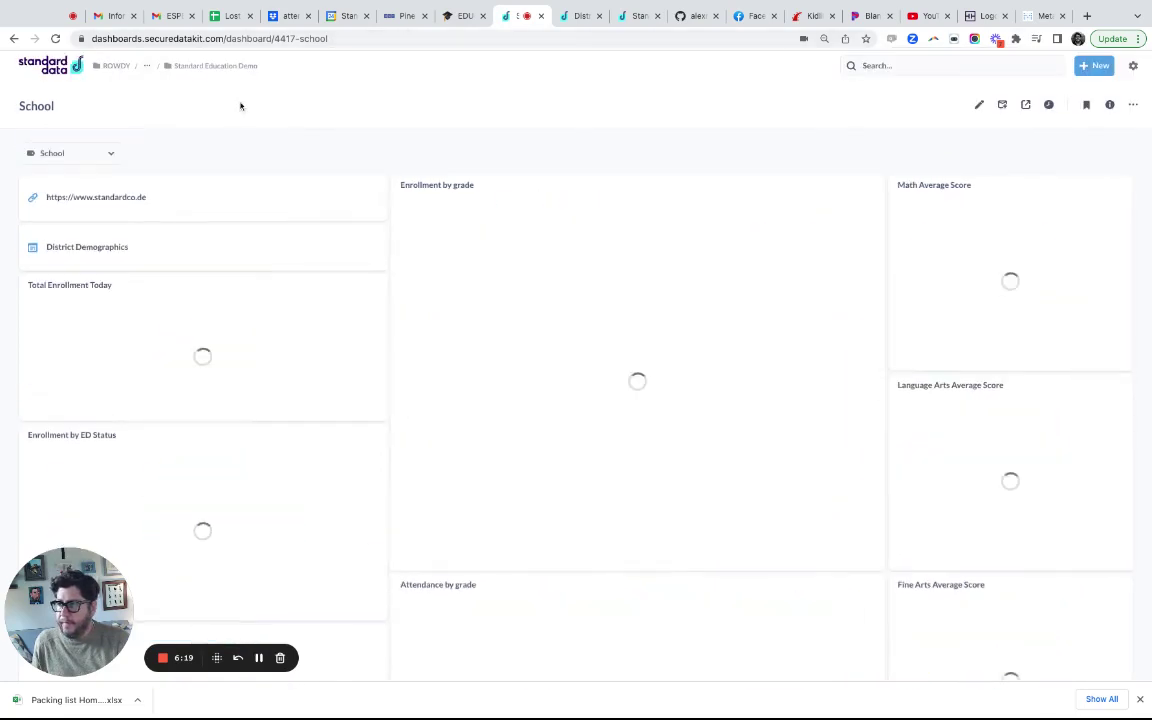
- Check that the School filter lists only Brookwood High School and MacArthur High School
click(87, 153)
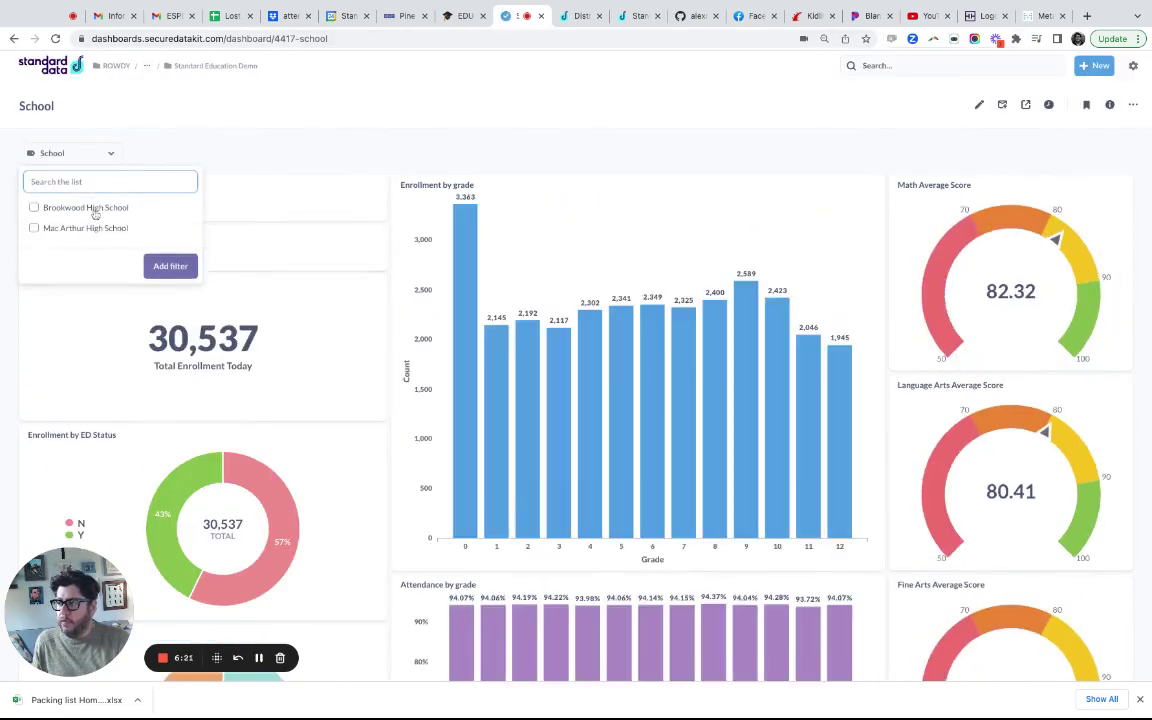